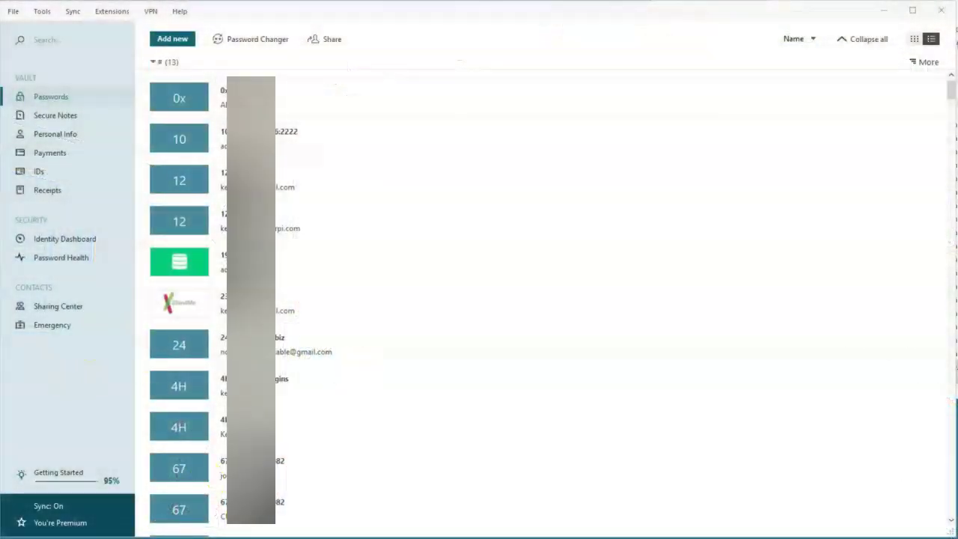
Look through the vault's Secure Notes, Personal Info, Payments, IDs and Receipts categories, then return to Passwords.
{"action": "left_click", "coordinate": [88, 101]}
{"action": "left_click", "coordinate": [88, 123]}
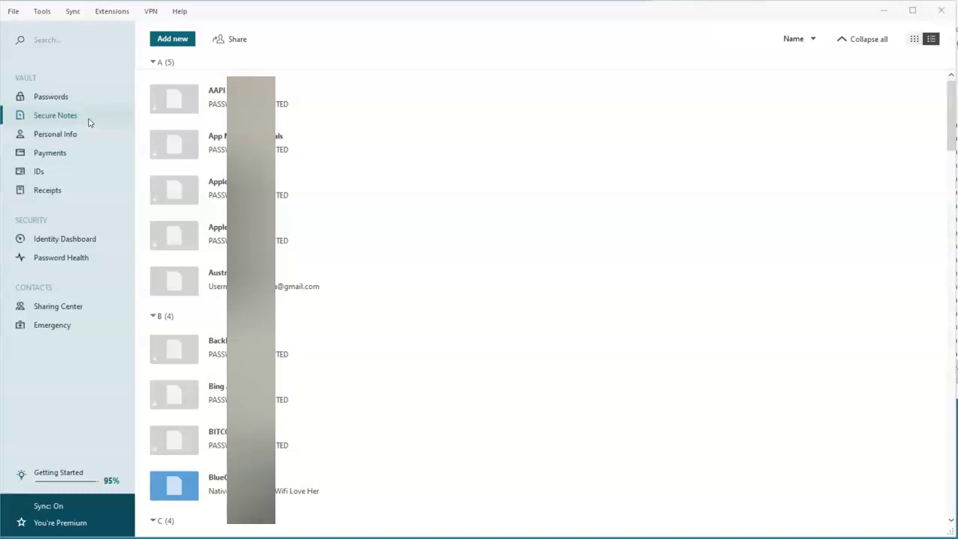
{"action": "left_click", "coordinate": [86, 128]}
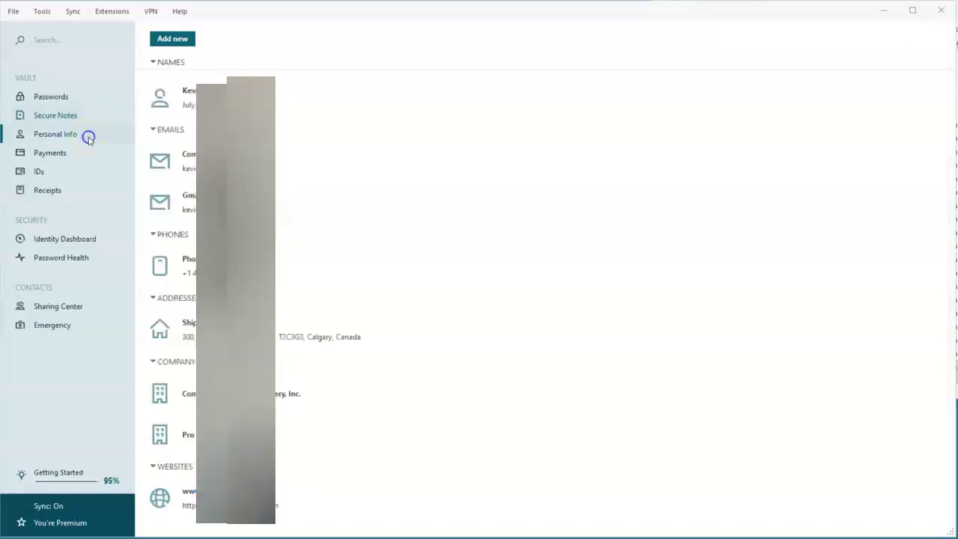
{"action": "left_click", "coordinate": [87, 156]}
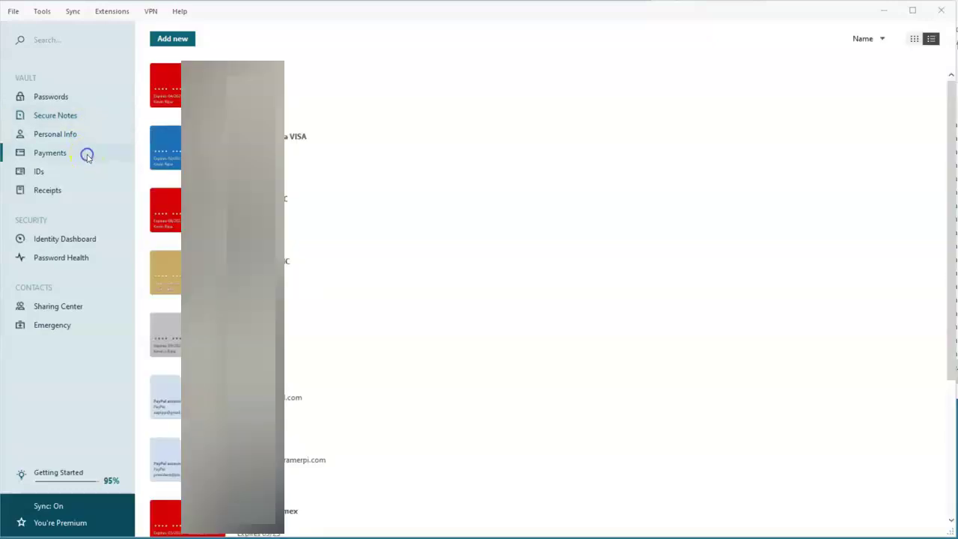
{"action": "left_click", "coordinate": [64, 174]}
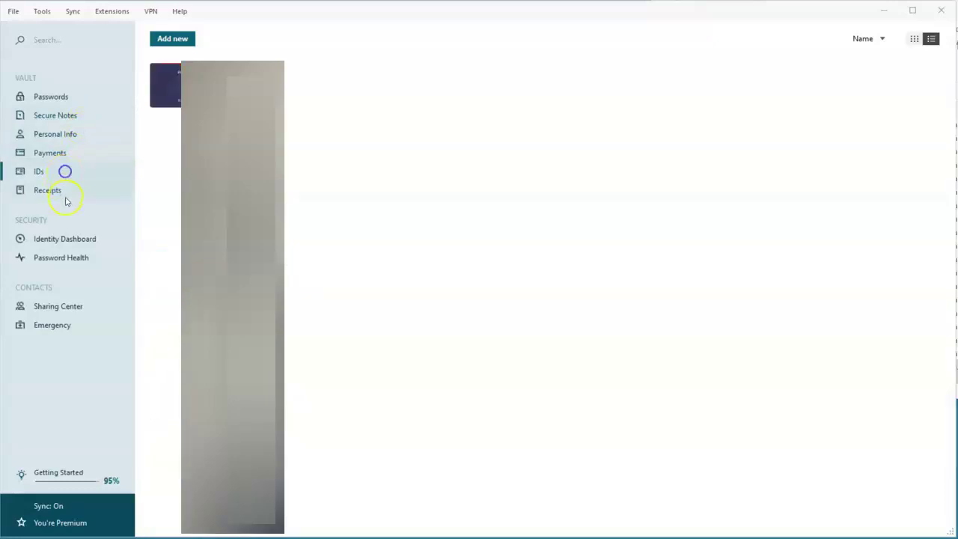
{"action": "left_click", "coordinate": [75, 193]}
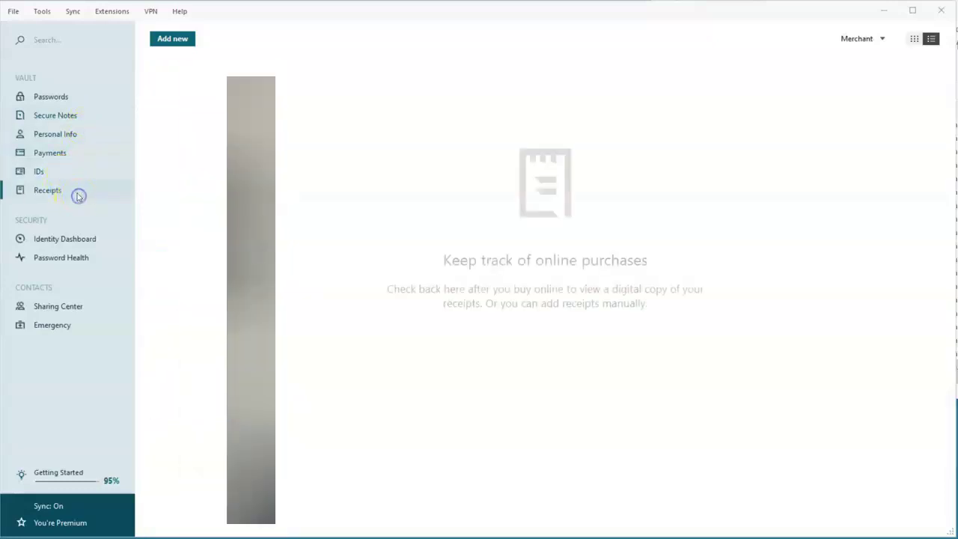
{"action": "left_click", "coordinate": [67, 101]}
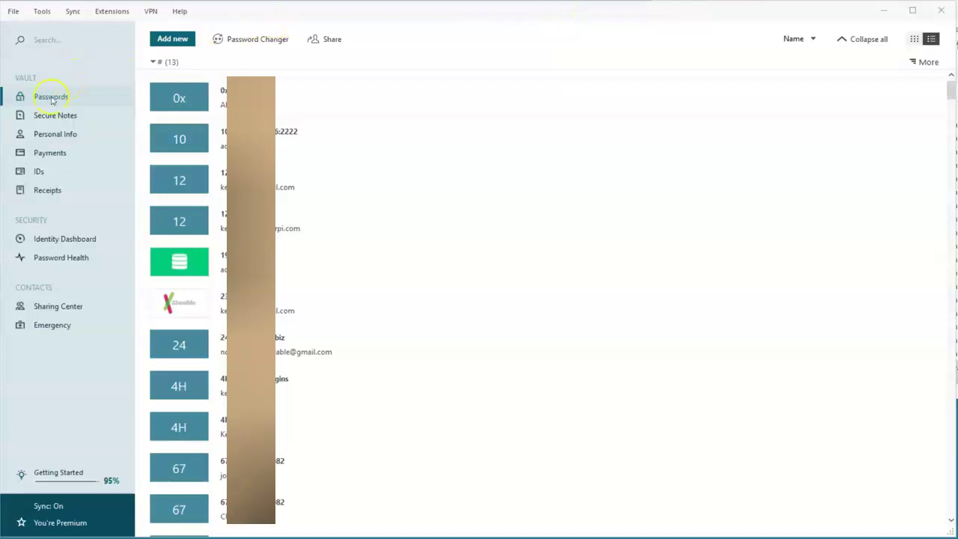
{"action": "left_click", "coordinate": [91, 103]}
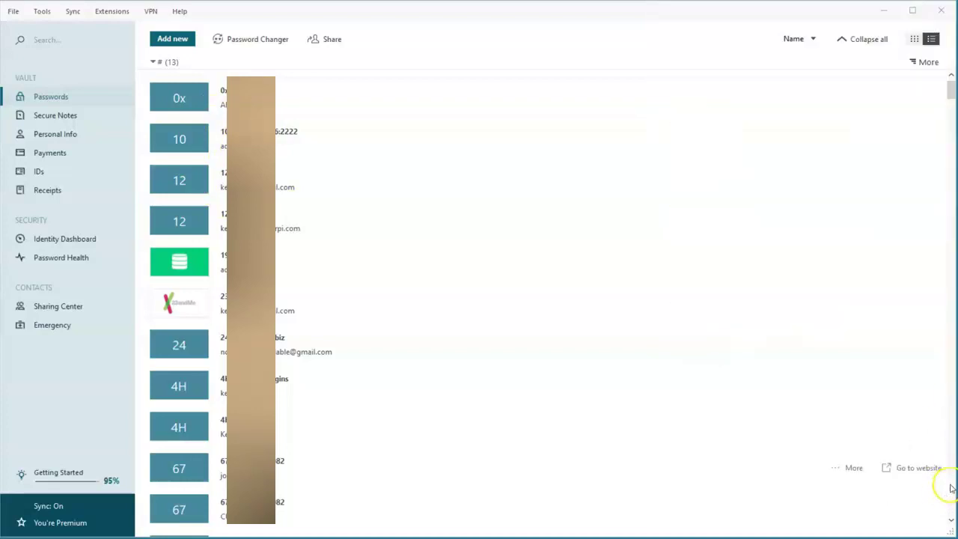
Browse the whole saved password list from the numeric group through to the Z group.
{"action": "scroll", "coordinate": [951, 488], "scroll_direction": "down", "scroll_amount": 20}
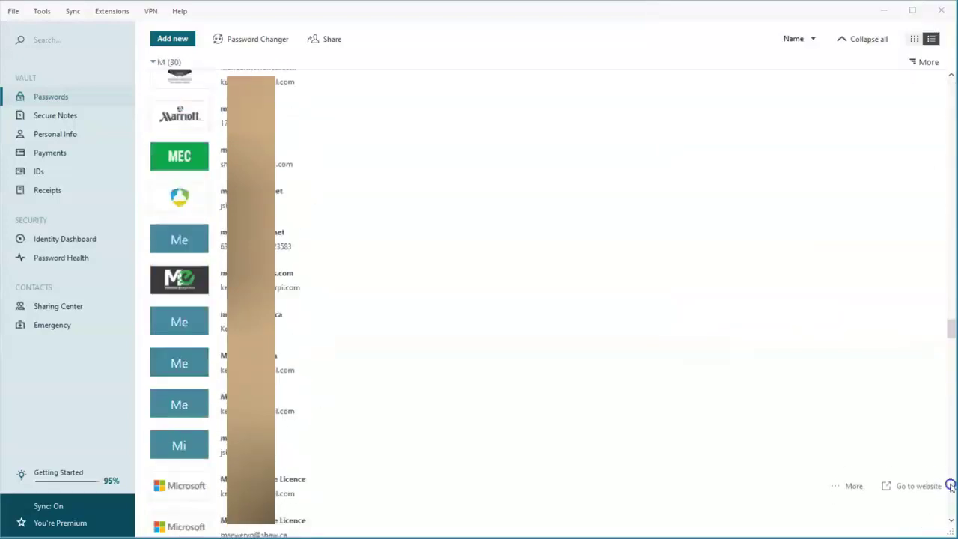
{"action": "scroll", "coordinate": [951, 486], "scroll_direction": "down", "scroll_amount": 20}
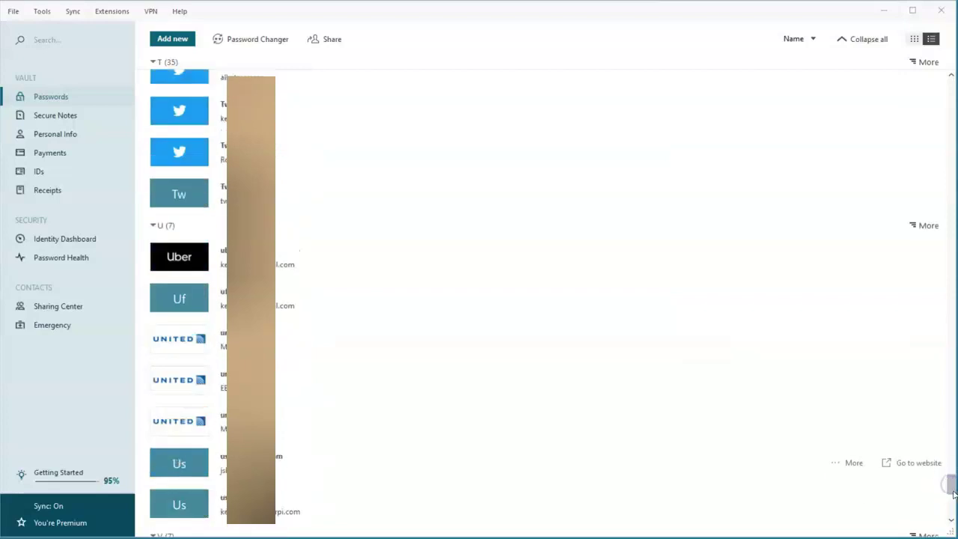
{"action": "scroll", "coordinate": [953, 513], "scroll_direction": "down", "scroll_amount": 10}
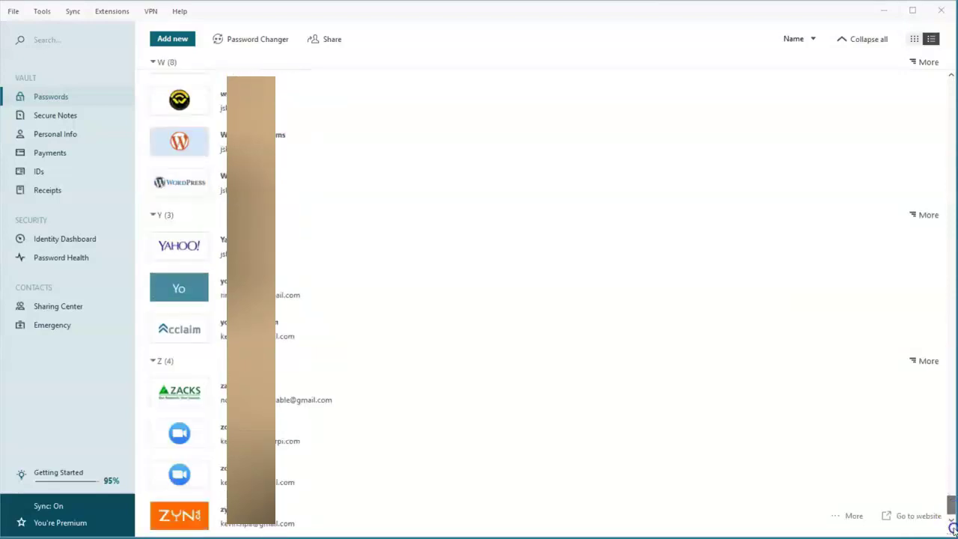
{"action": "left_click_drag", "start_coordinate": [952, 526], "coordinate": [951, 90]}
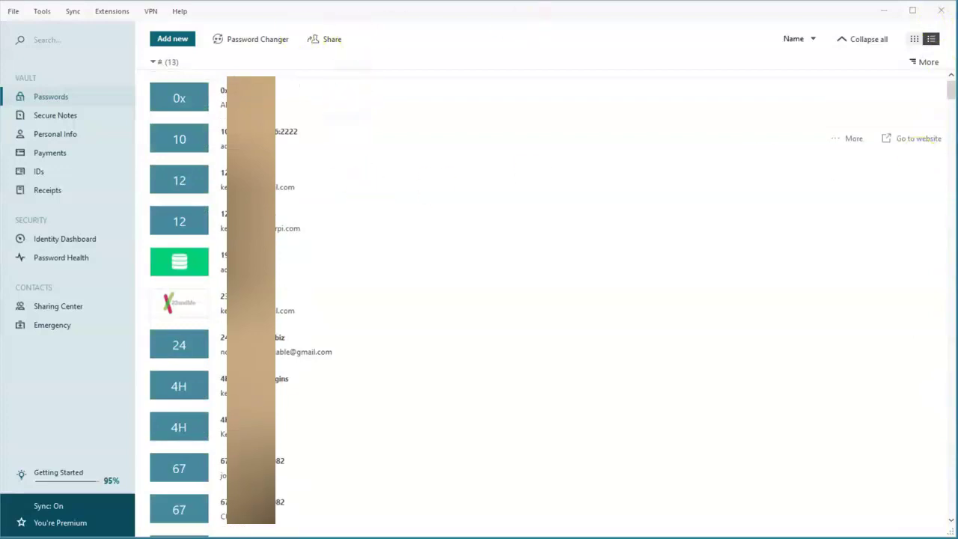
{"action": "left_click_drag", "start_coordinate": [948, 97], "coordinate": [948, 522]}
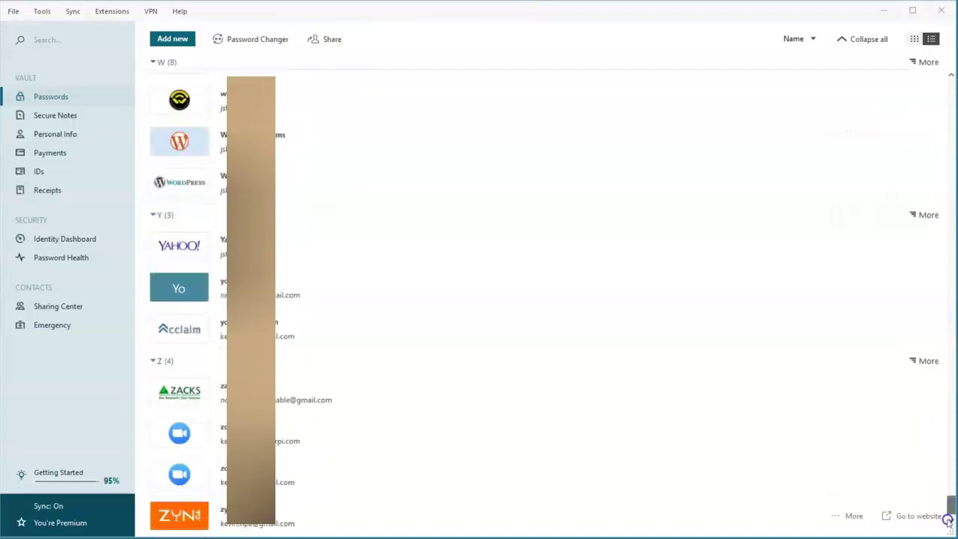
Open the saved zacks.com login for editing, review its details, and close it without changes.
{"action": "left_click", "coordinate": [485, 392]}
{"action": "left_click", "coordinate": [852, 393]}
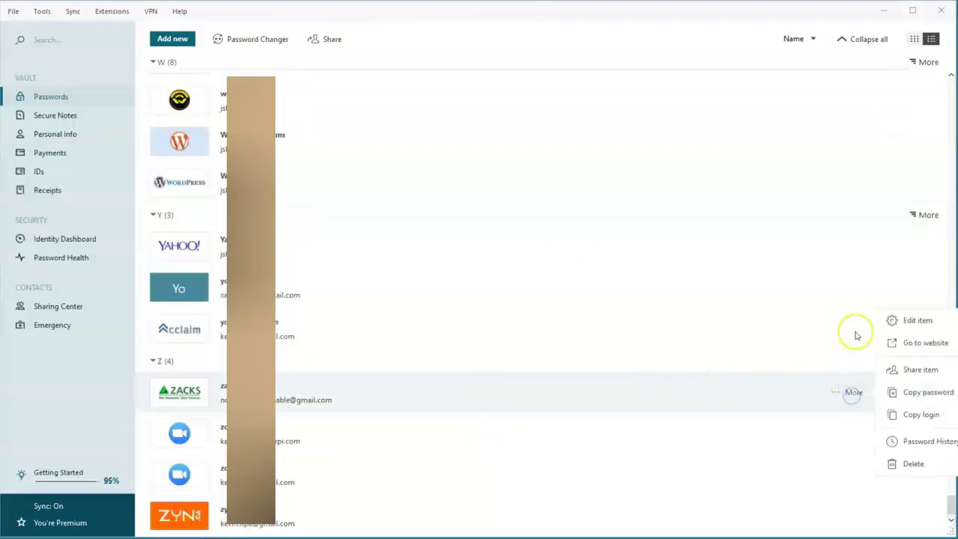
{"action": "left_click", "coordinate": [909, 323]}
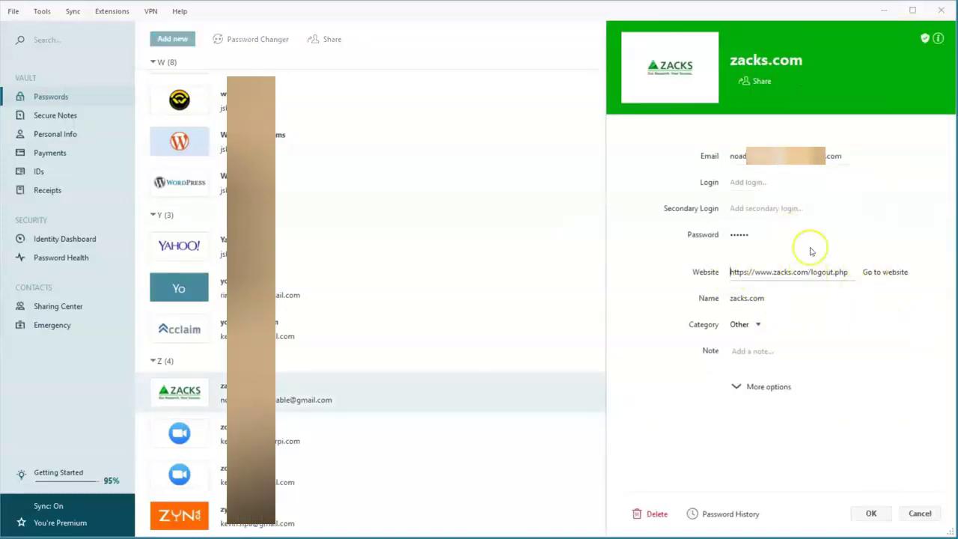
{"action": "mouse_move", "coordinate": [787, 231]}
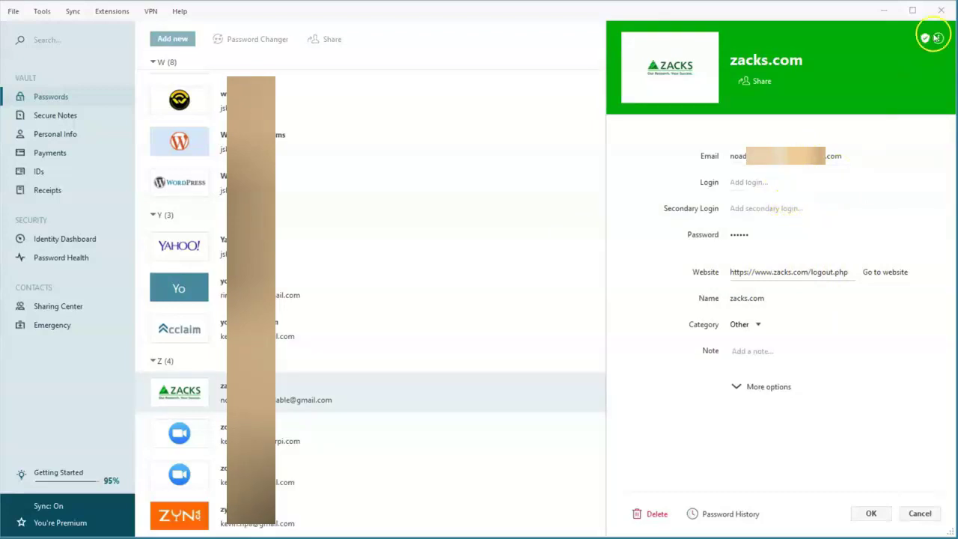
{"action": "left_click", "coordinate": [915, 513]}
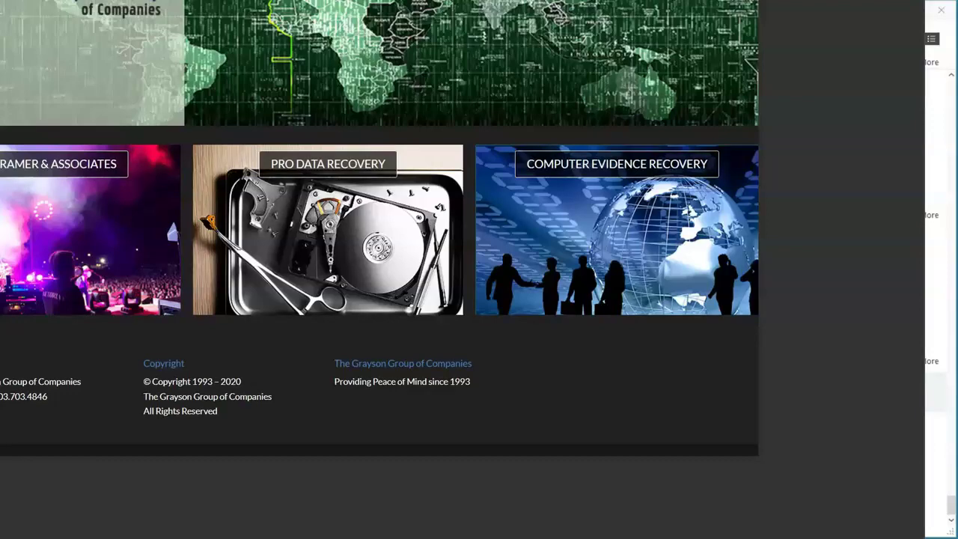
Switch to the Firefox window, maximize it, and open the zacks.com website.
{"action": "key", "text": "super+Down"}
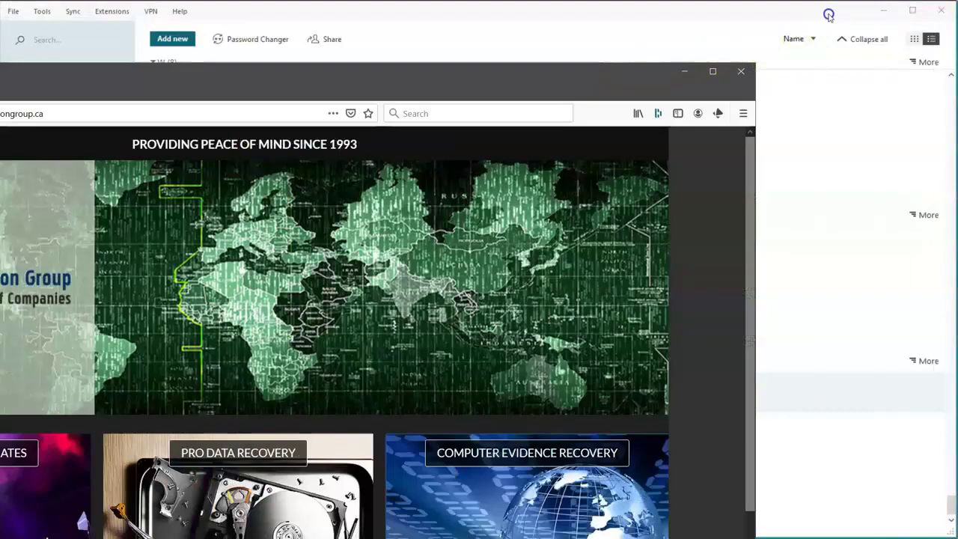
{"action": "key", "text": "super+Up"}
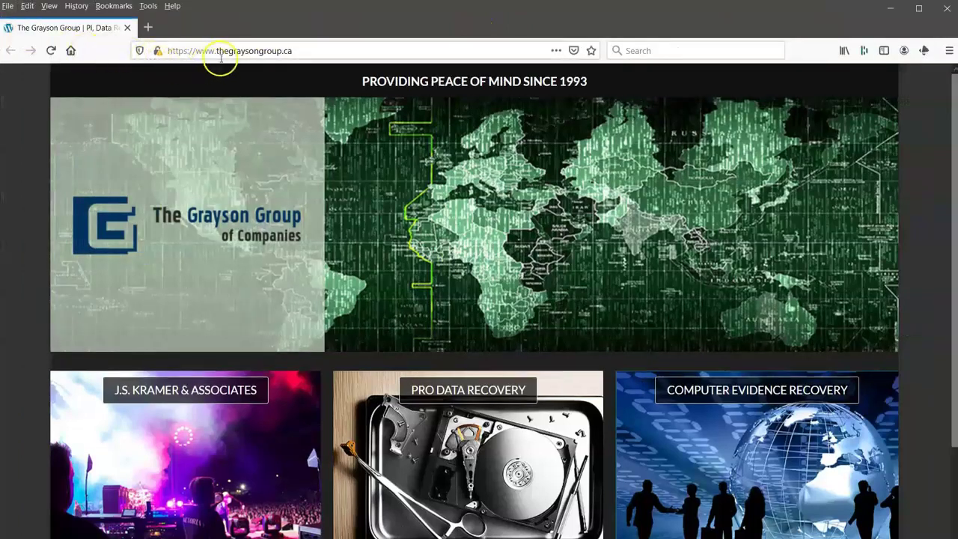
{"action": "left_click", "coordinate": [221, 54]}
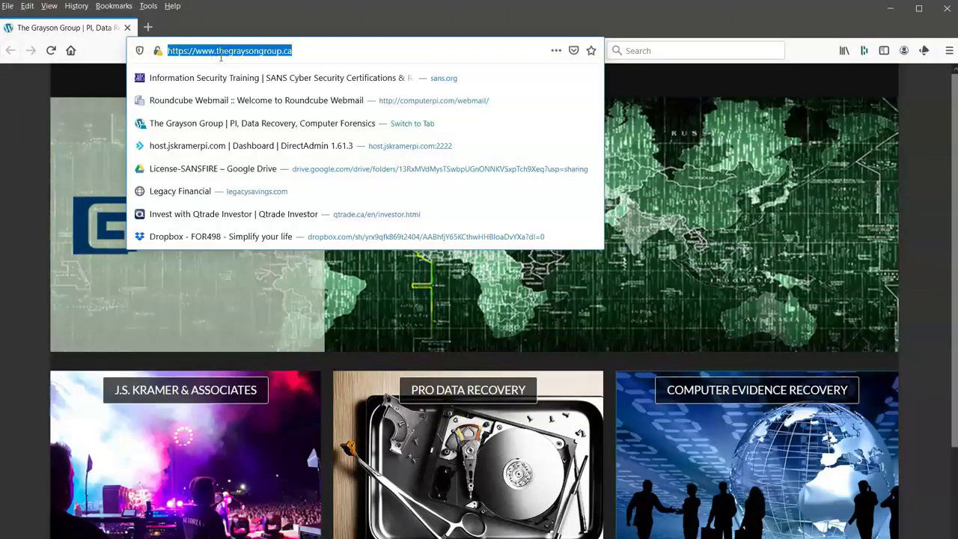
{"action": "type", "text": "zack"}
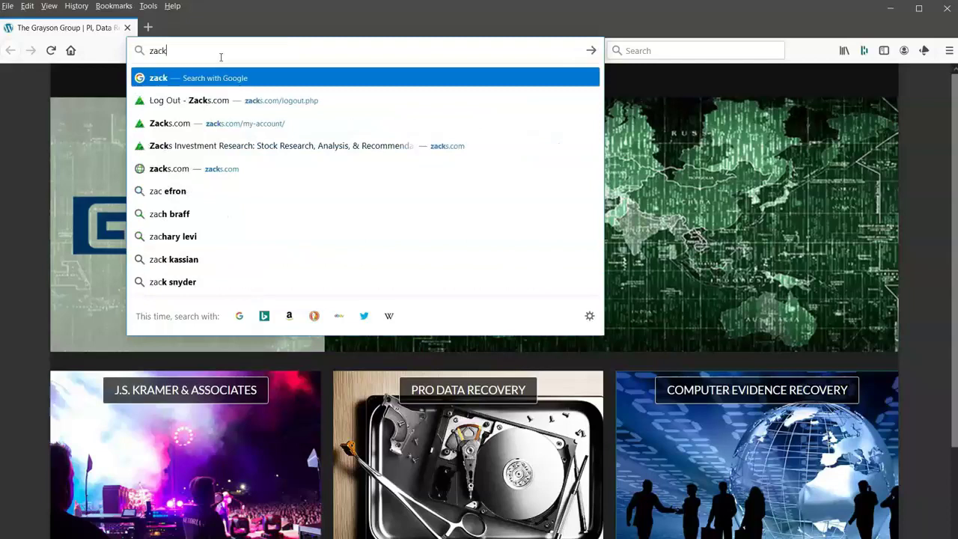
{"action": "type", "text": "s.c"}
{"action": "key", "text": "Return"}
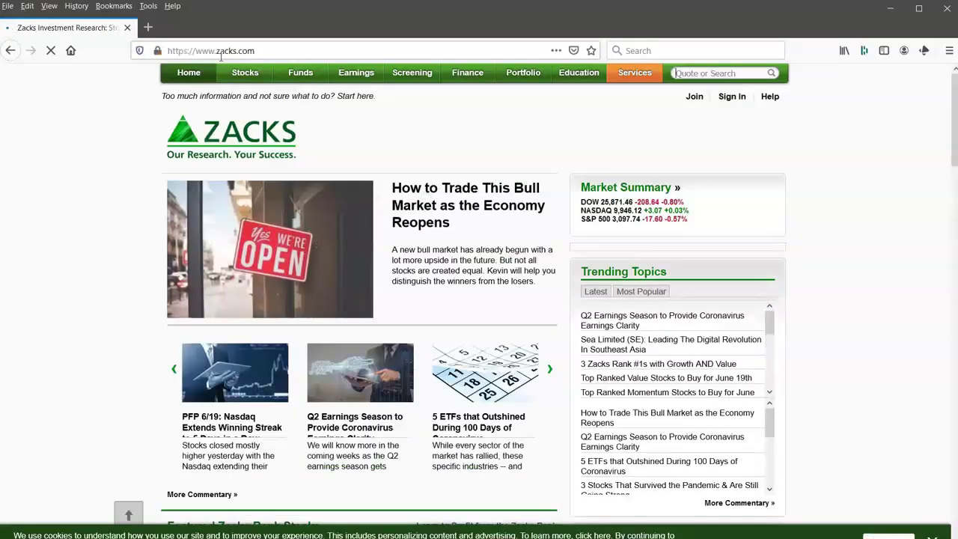
Sign in to the Zacks member account with the autofilled username and password, and highlight the welcome text.
{"action": "left_click", "coordinate": [733, 98]}
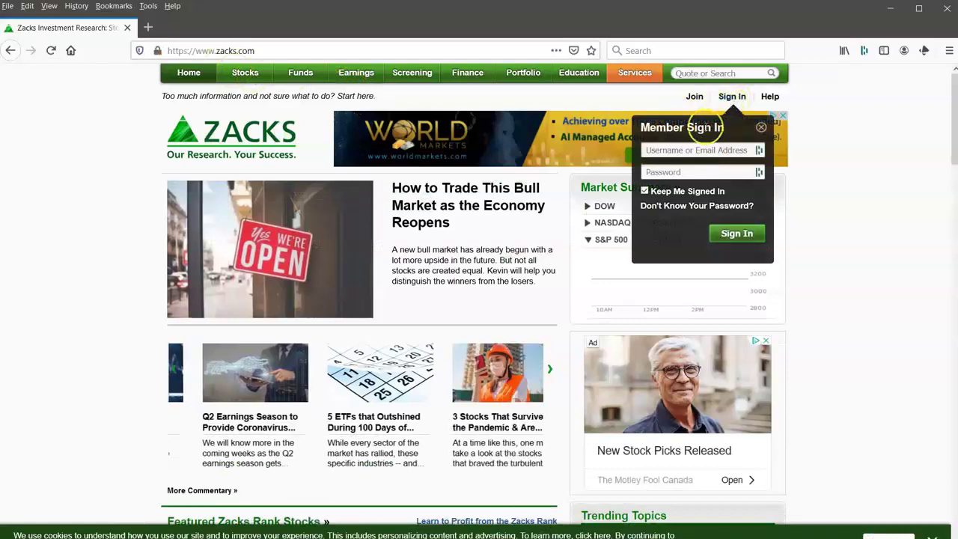
{"action": "left_click", "coordinate": [714, 153]}
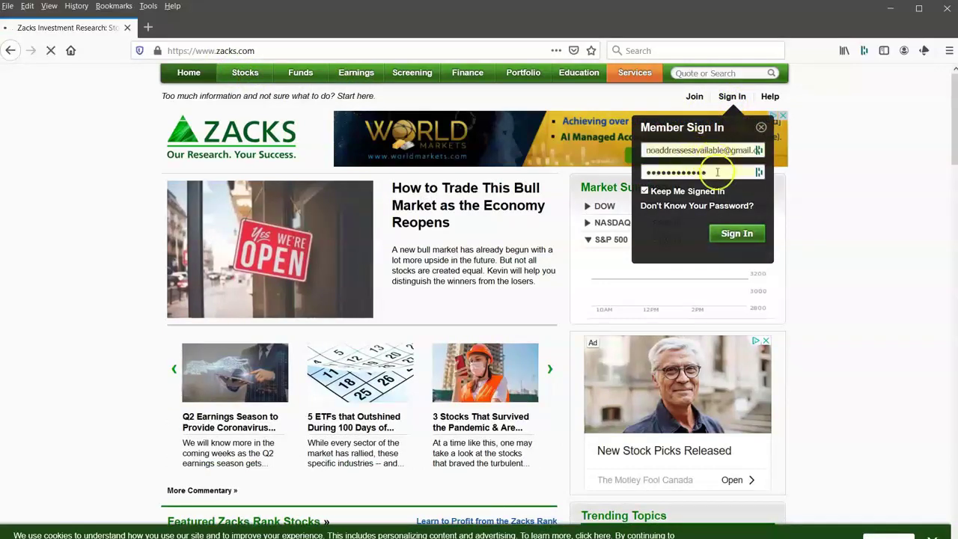
{"action": "key", "text": "Return"}
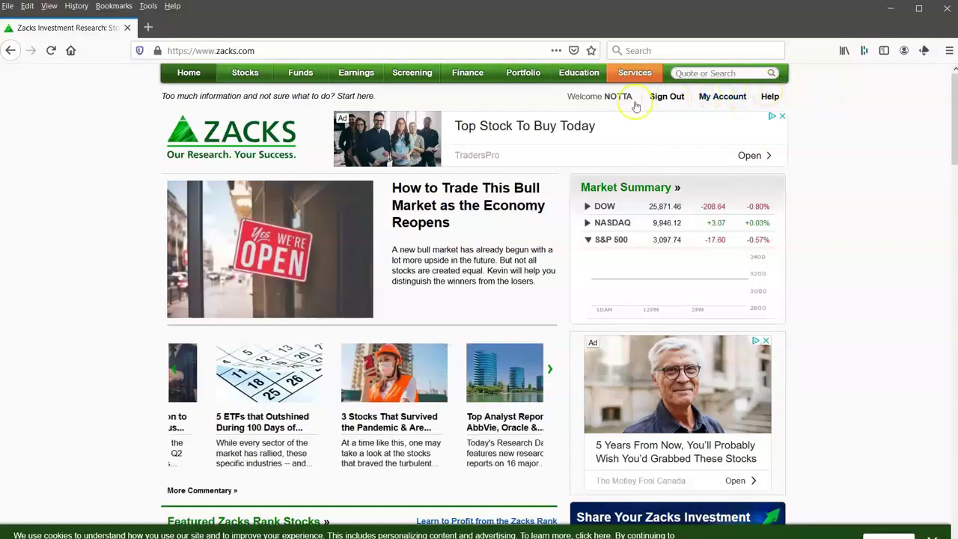
{"action": "mouse_move", "coordinate": [638, 98]}
{"action": "left_mouse_down"}
{"action": "mouse_move", "coordinate": [555, 99]}
{"action": "mouse_move", "coordinate": [644, 98]}
{"action": "left_mouse_up"}
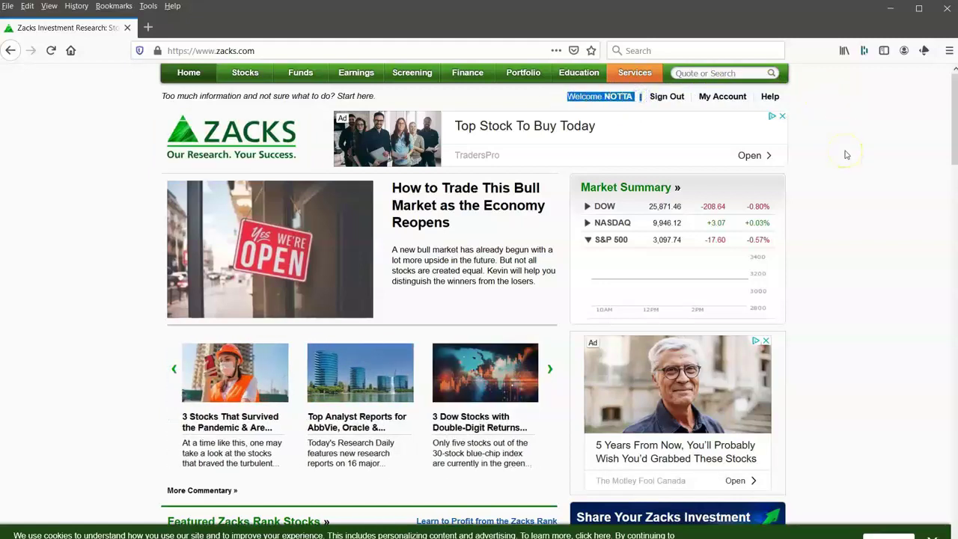
View the vault and the password generator in the Dashlane browser extension, then close it.
{"action": "left_click", "coordinate": [865, 53]}
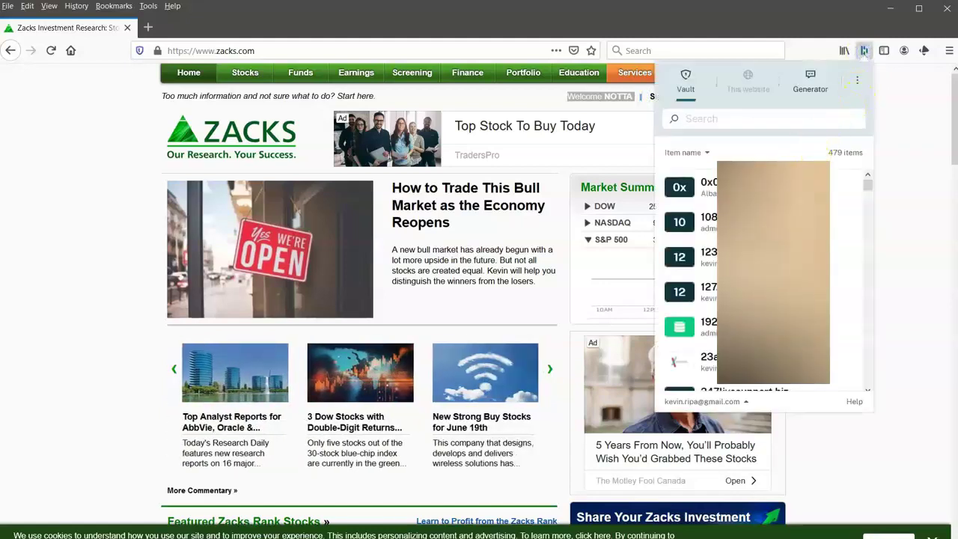
{"action": "left_click", "coordinate": [811, 78]}
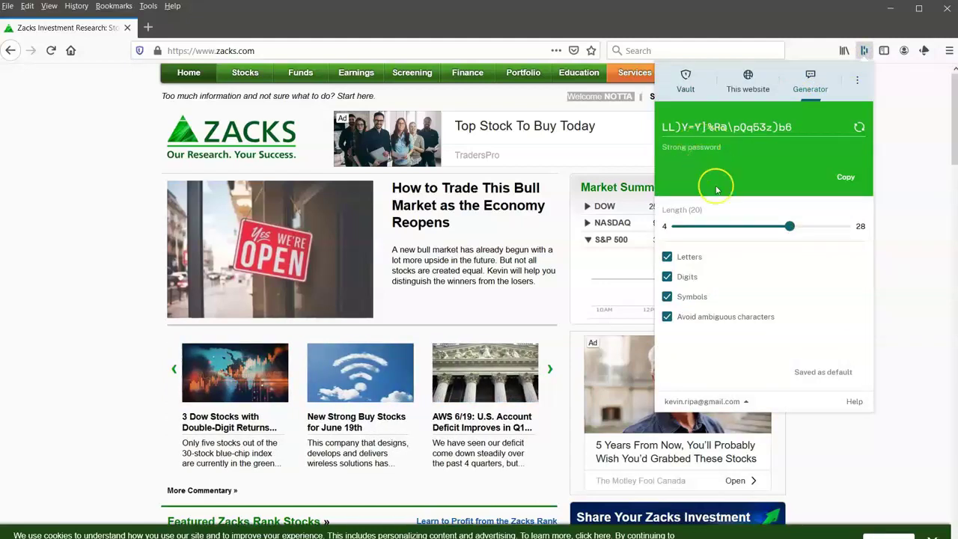
{"action": "left_click", "coordinate": [903, 118]}
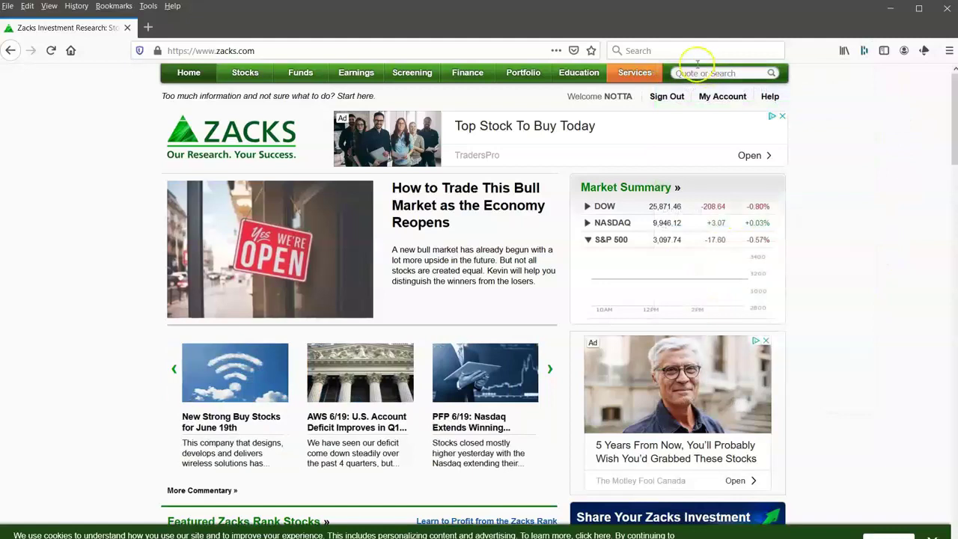
Open gmail.com, choose to use another account, and activate the email or phone field.
{"action": "left_click", "coordinate": [448, 51]}
{"action": "type", "text": "gmail.com/"}
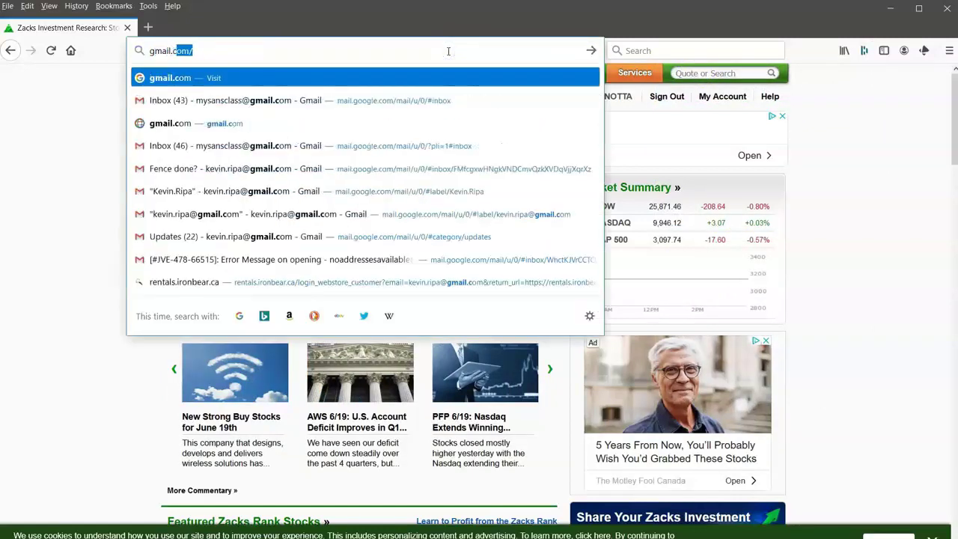
{"action": "key", "text": "Return"}
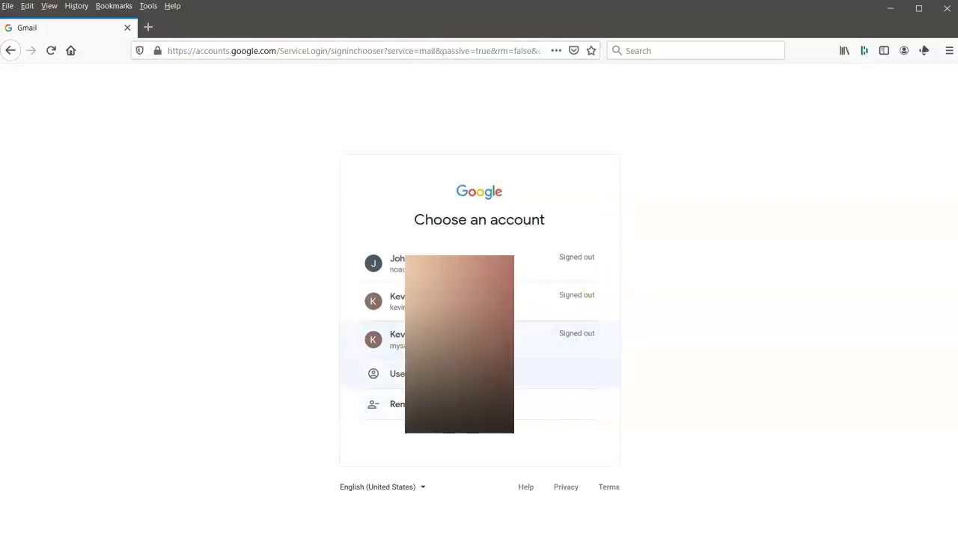
{"action": "left_click", "coordinate": [539, 374]}
{"action": "left_click", "coordinate": [459, 293]}
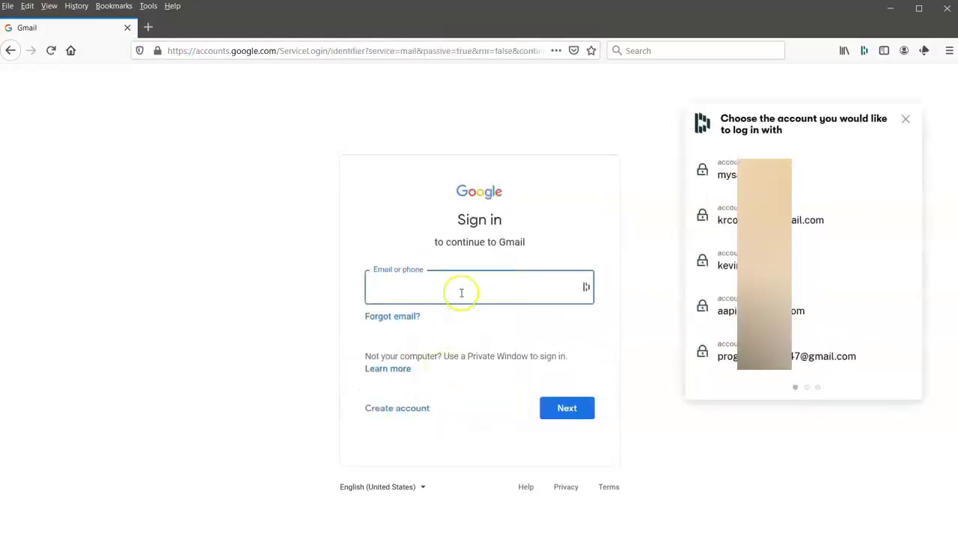
Page through the suggested Google logins and choose the third account on the first page to log in with.
{"action": "left_click", "coordinate": [815, 387]}
{"action": "left_click", "coordinate": [805, 387]}
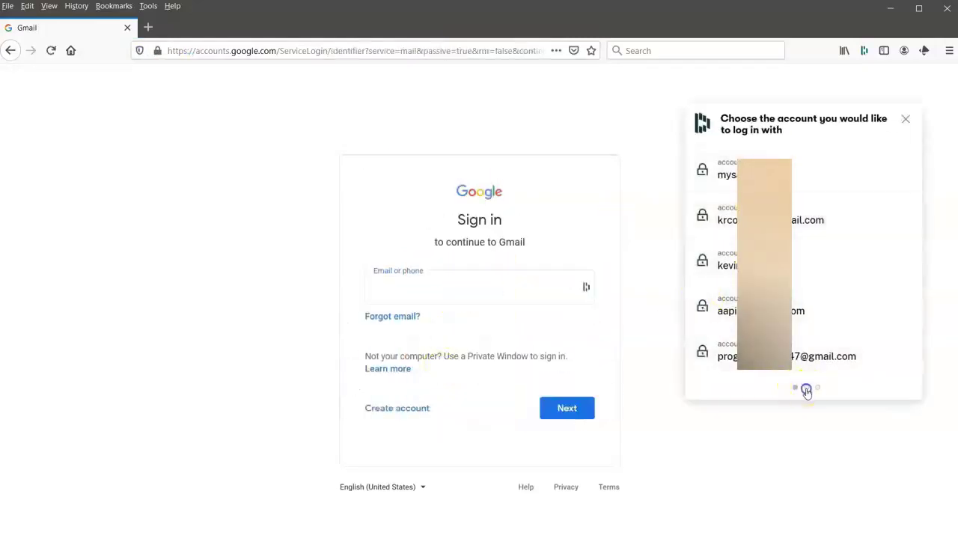
{"action": "left_click", "coordinate": [818, 387]}
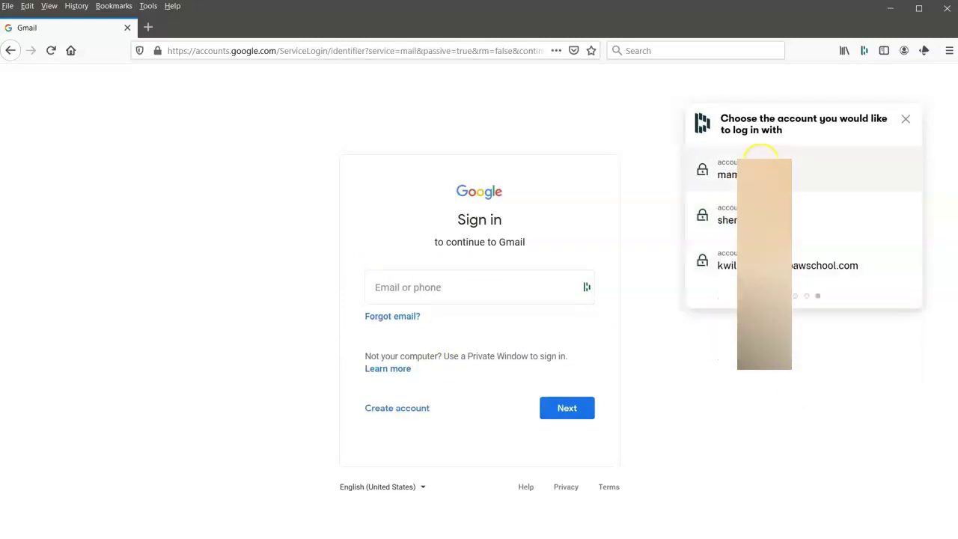
{"action": "left_click", "coordinate": [796, 297]}
{"action": "left_click", "coordinate": [749, 258]}
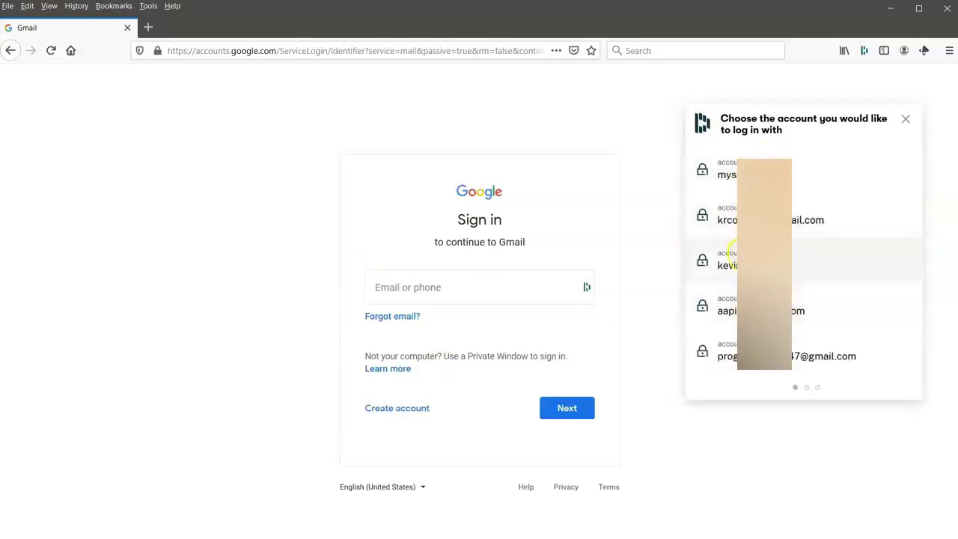